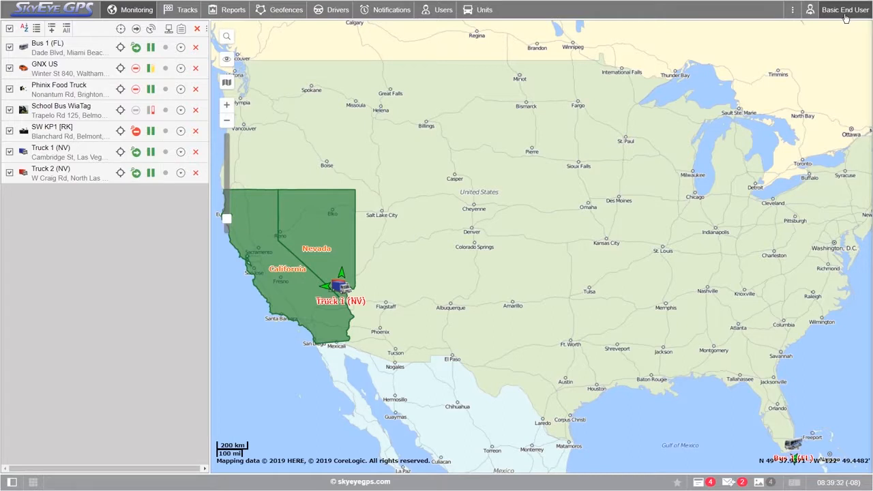
- Customize the main menu by hiding the Notifications, Users and Units items
click(845, 18)
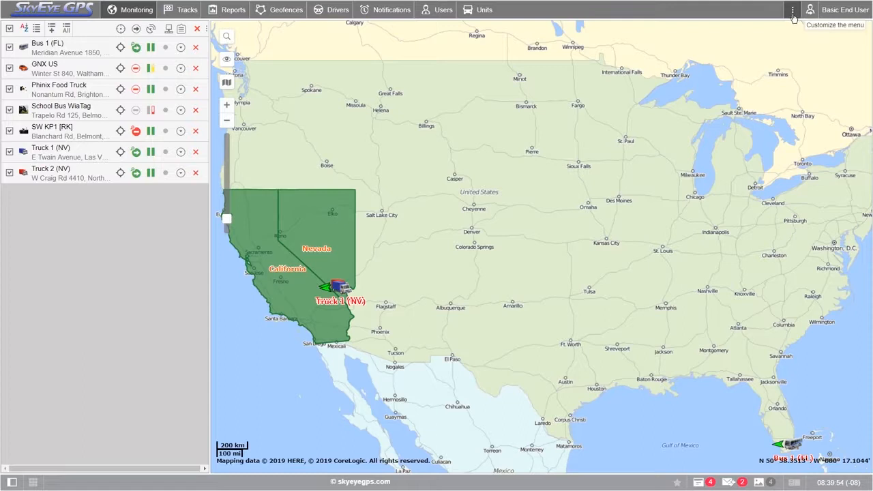
click(792, 12)
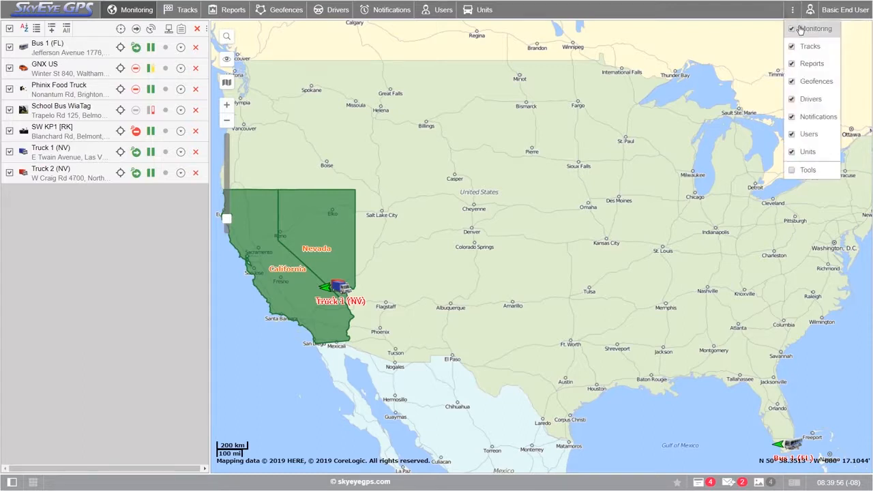
click(792, 117)
click(791, 139)
click(792, 151)
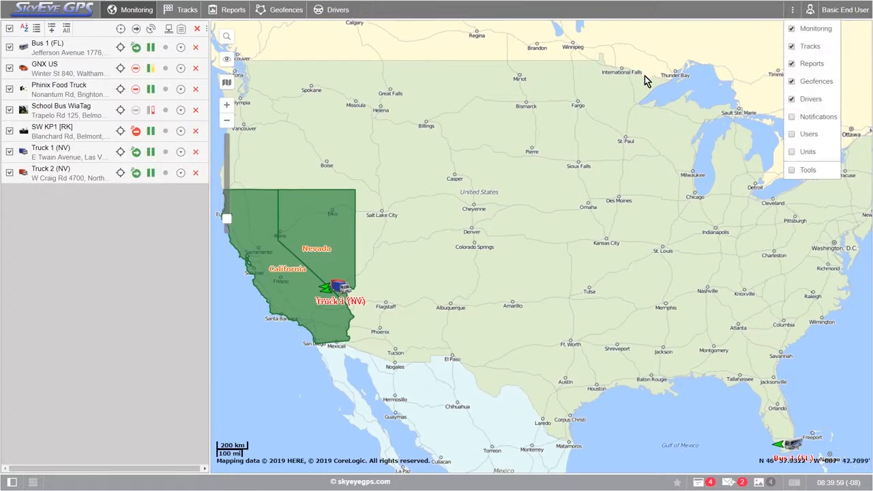
- Restore the Notifications, Users and Units items in the main menu and close its customization list
click(792, 117)
click(792, 134)
click(793, 153)
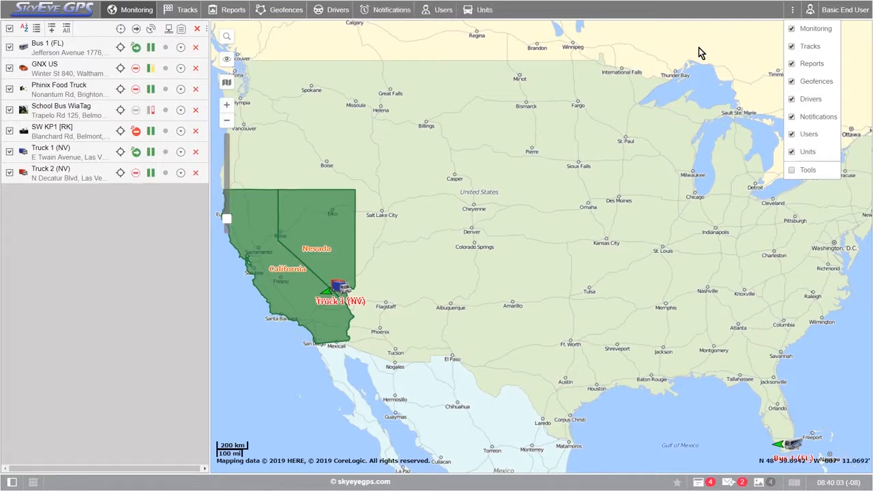
click(575, 14)
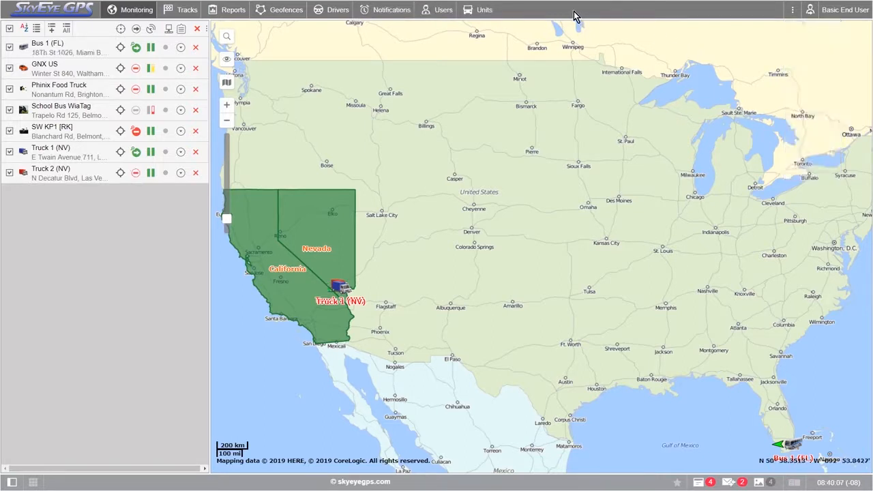
- Look through the main sections from Units back through Users, Notifications, Drivers, Geofences and Tracks, ending in Monitoring
click(479, 13)
click(424, 14)
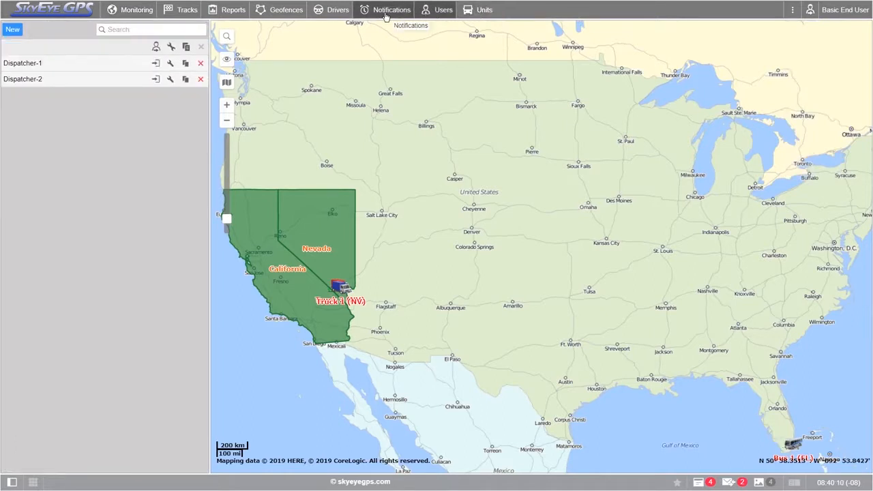
click(385, 14)
click(334, 11)
click(281, 11)
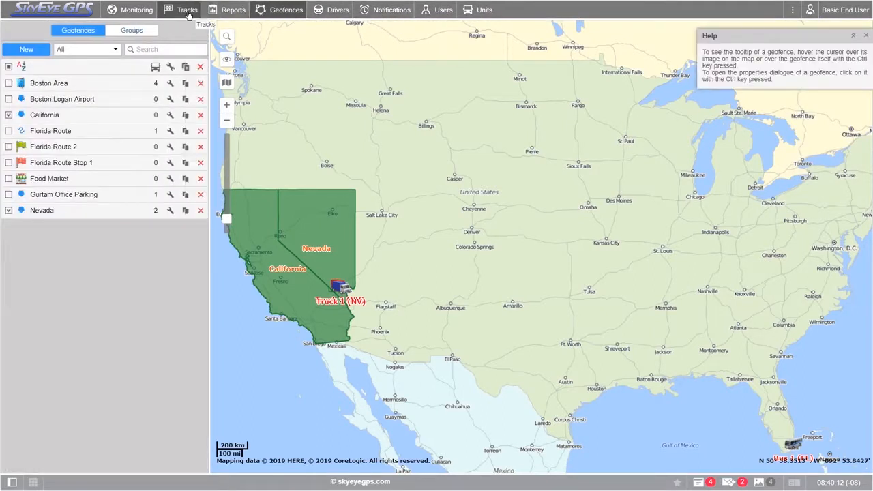
click(188, 13)
click(124, 15)
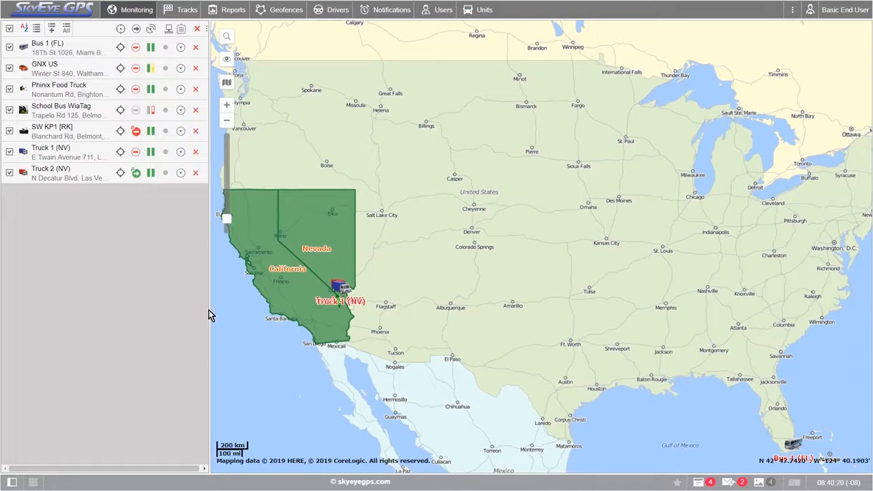
- Filter the list of notifications by "Sam" and return to Monitoring
click(381, 15)
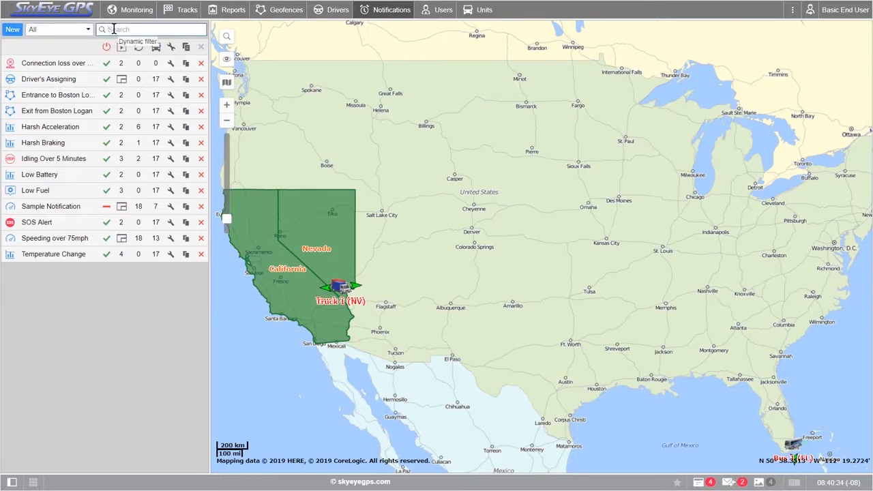
text(Sam)
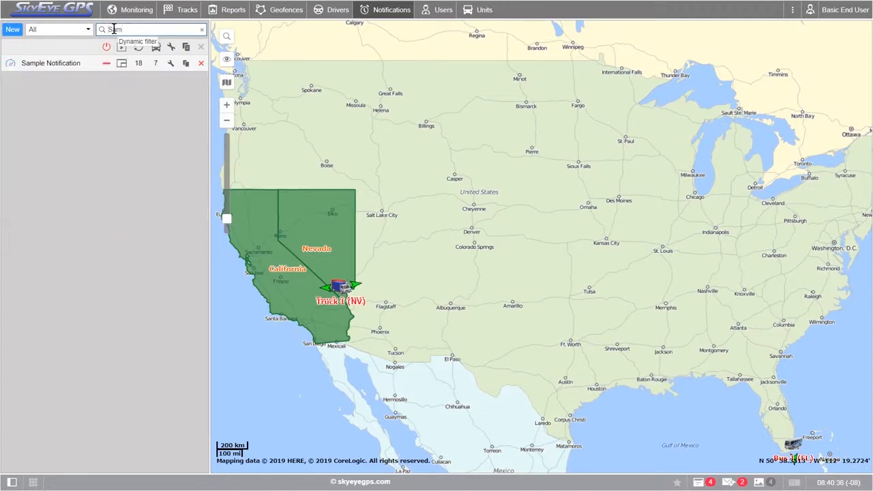
mouse_move(73, 68)
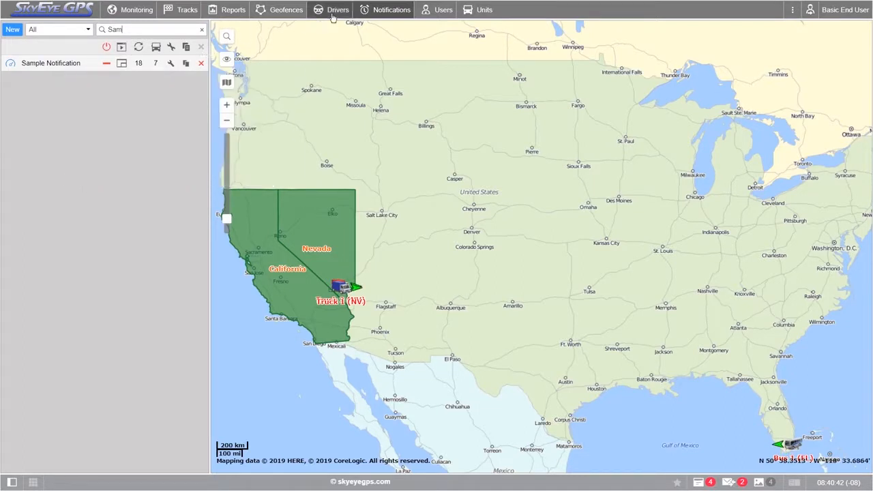
click(140, 11)
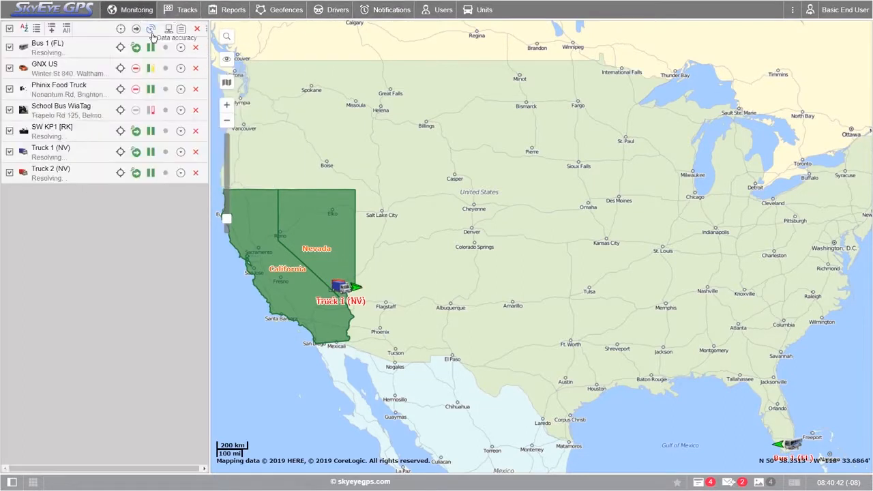
- Collapse the work area beside the map completely and show it again
drag(209, 154, 3, 147)
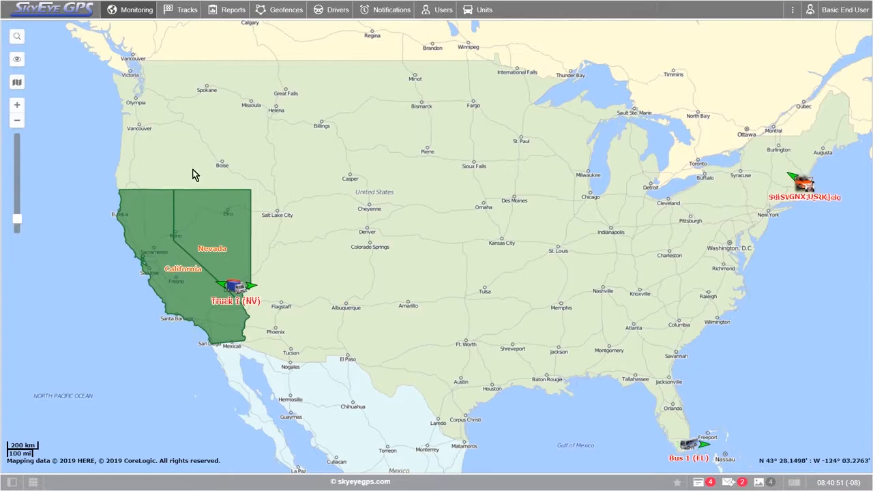
drag(426, 212, 407, 220)
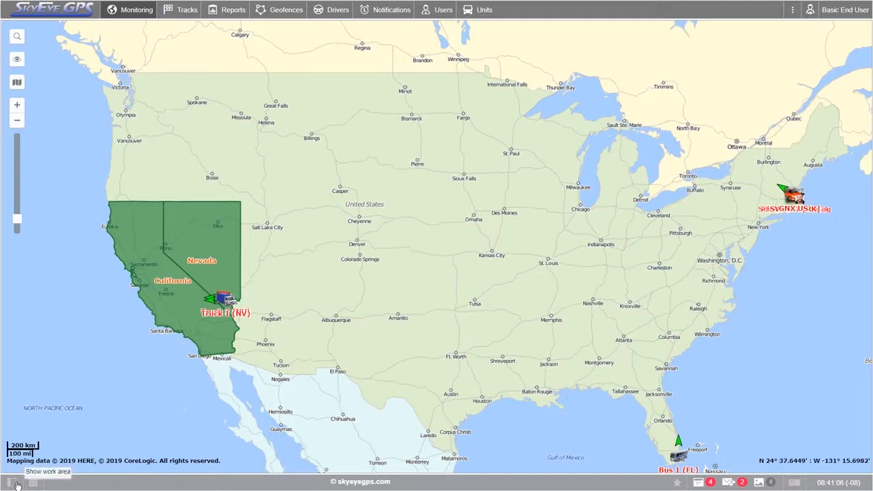
click(15, 482)
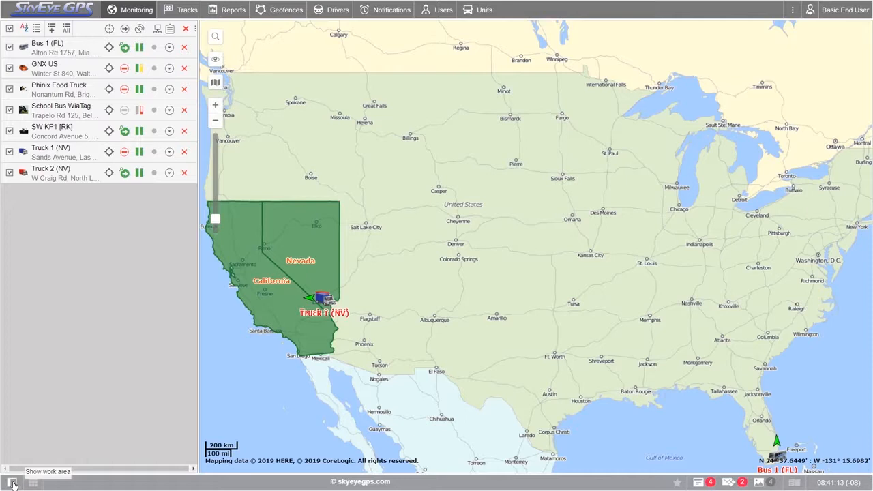
- Show the minimaps of the tracked trucks over the main map and hide them again
click(33, 483)
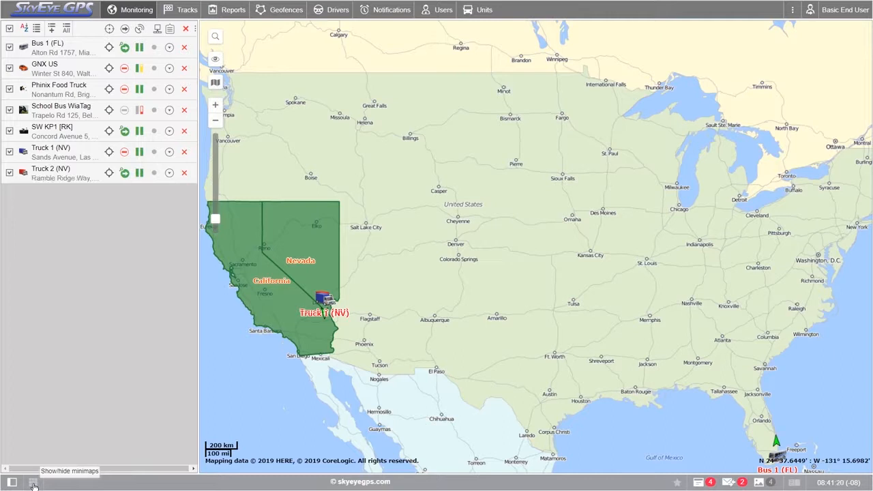
click(33, 483)
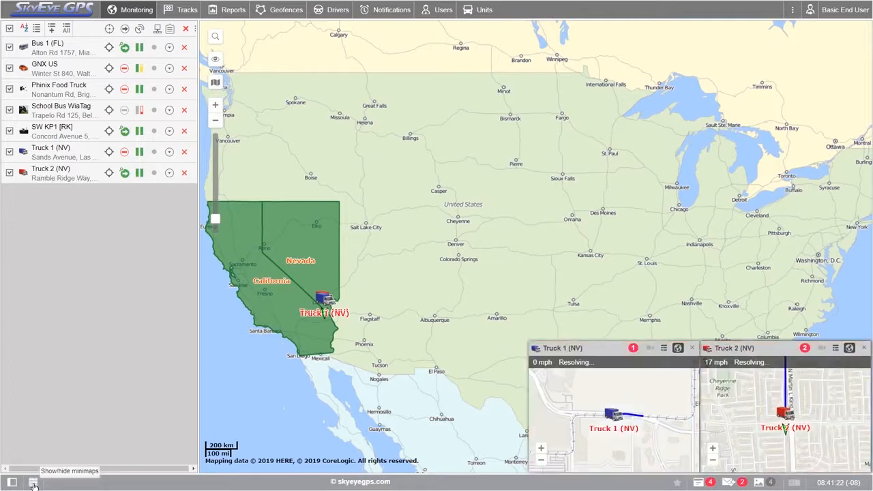
click(33, 484)
click(33, 483)
click(34, 484)
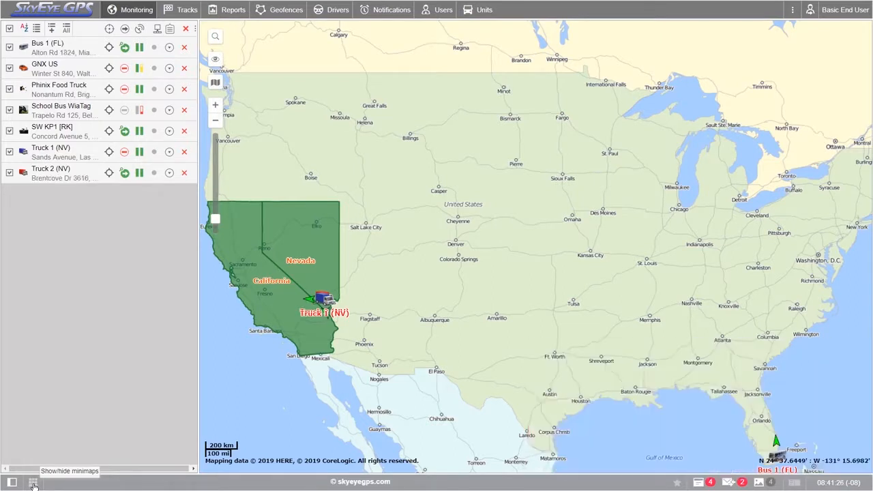
- View the What's New announcement and the list of online notifications, closing each one after viewing
click(677, 483)
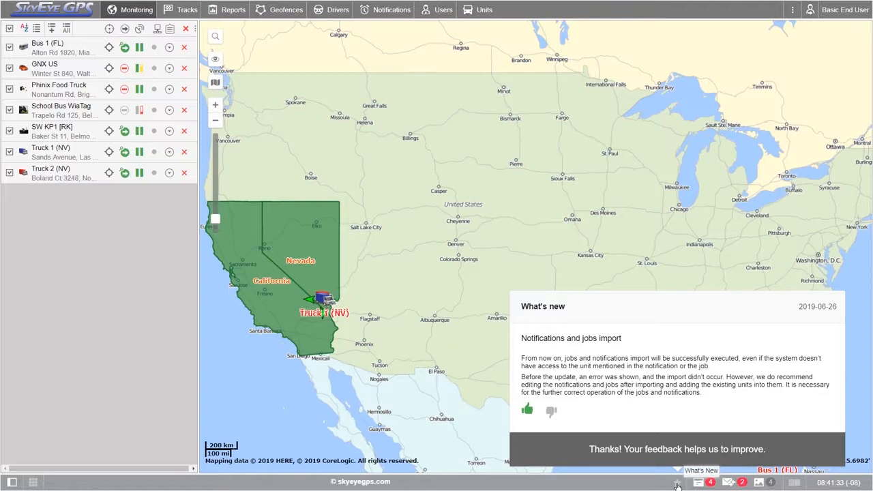
click(677, 485)
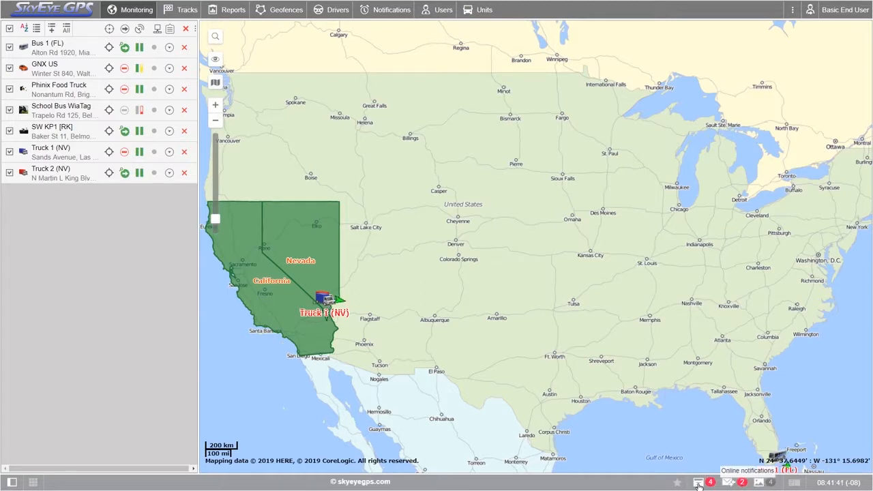
click(697, 483)
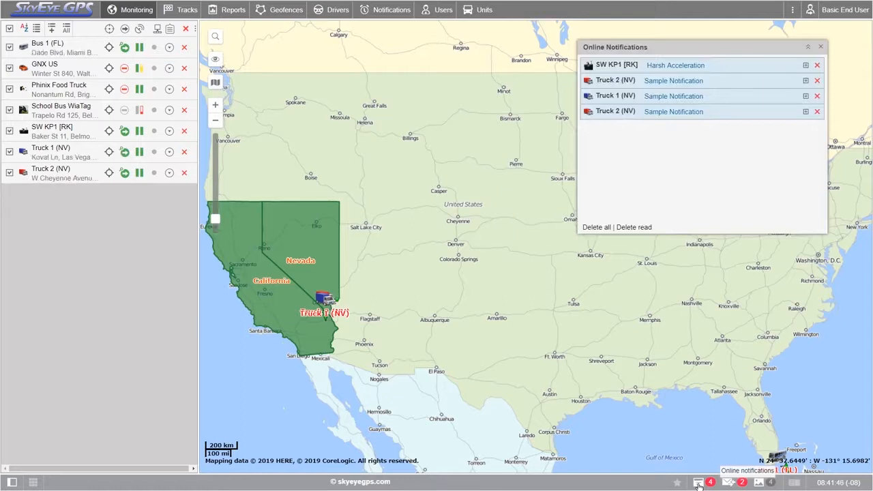
click(698, 483)
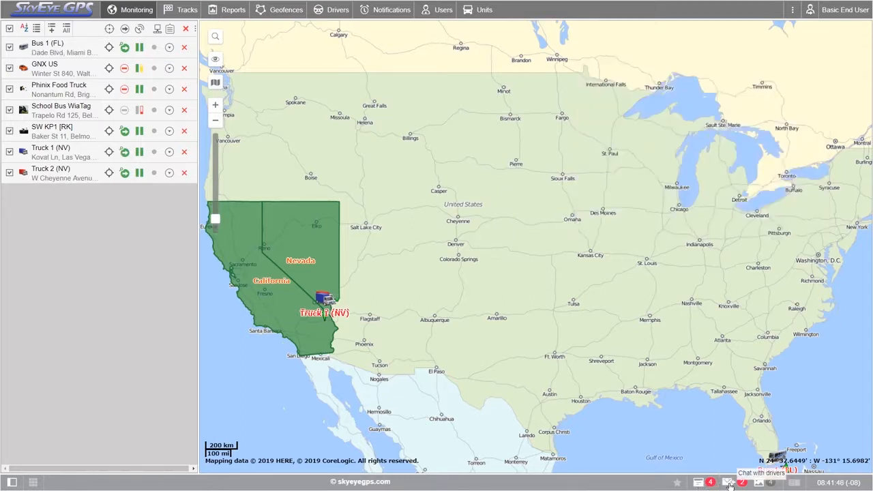
- View the chat with drivers and the media received from units, closing each one after viewing
click(728, 483)
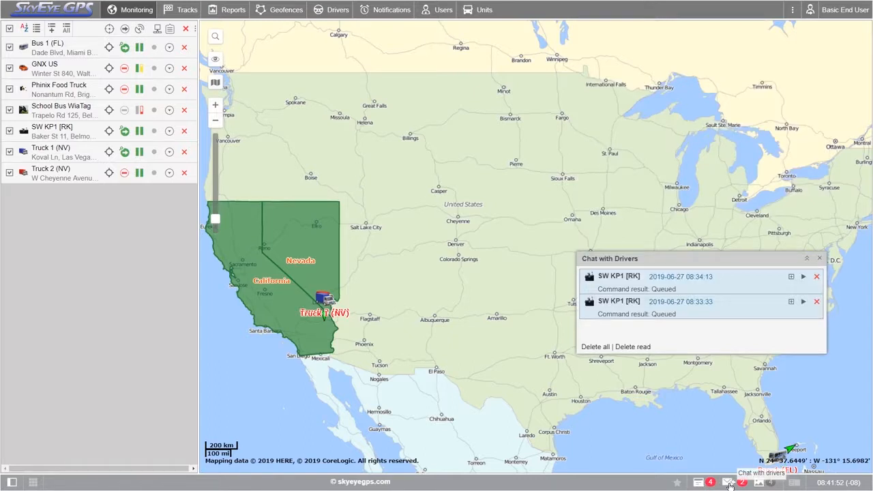
click(728, 482)
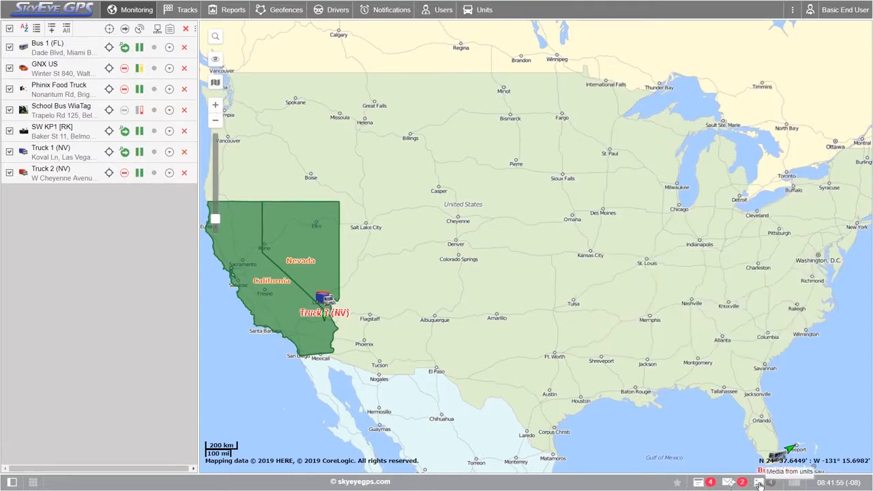
click(759, 483)
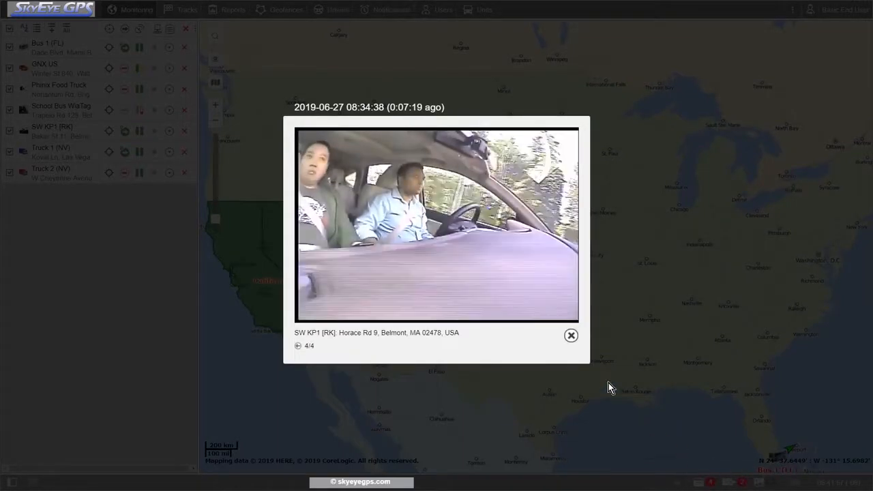
click(570, 336)
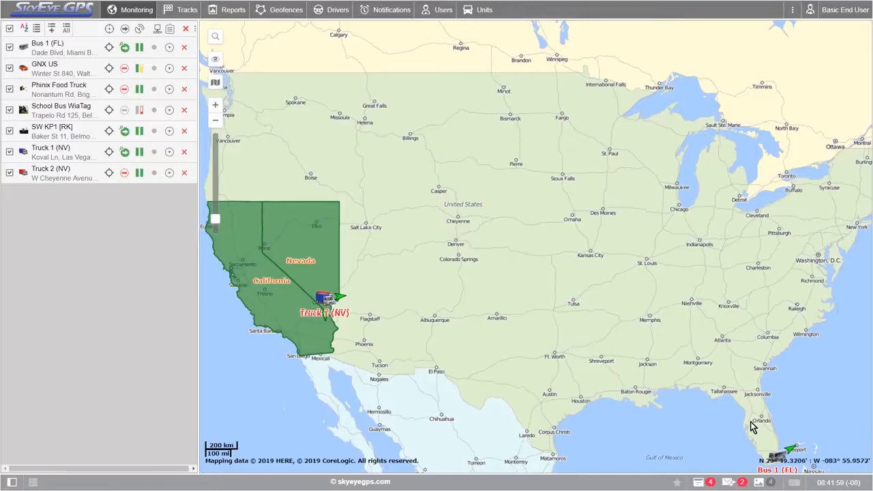
- Show the log of incoming unit messages and hide it again
click(793, 483)
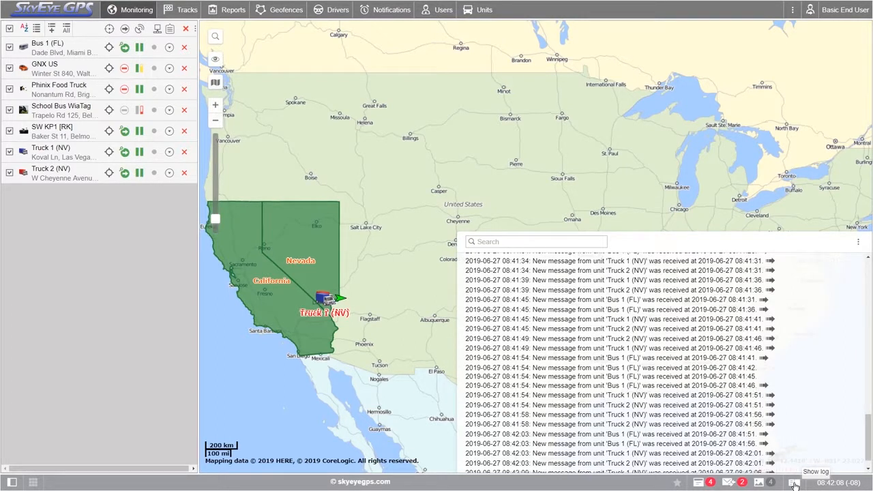
click(794, 483)
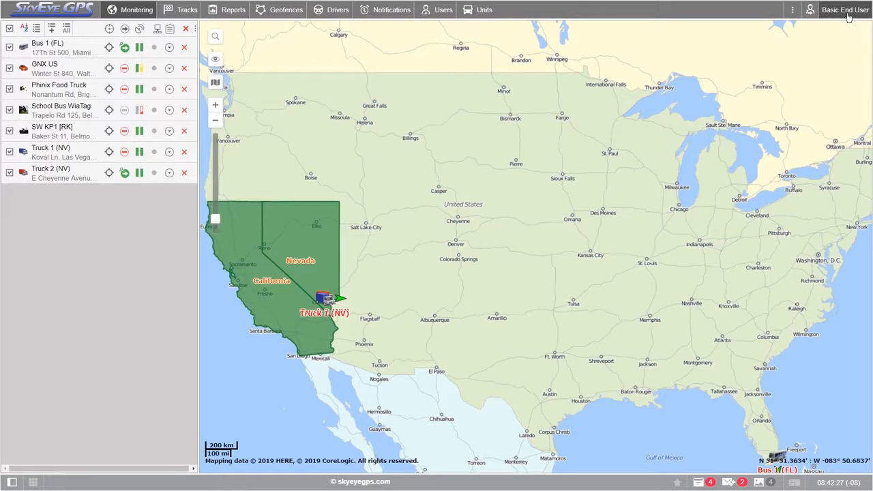
- Open the user settings and choose English as the language
click(847, 17)
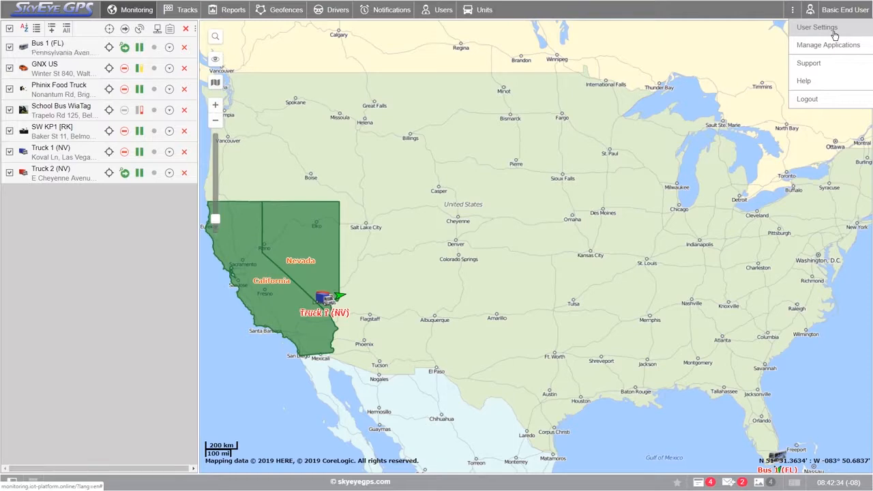
click(833, 32)
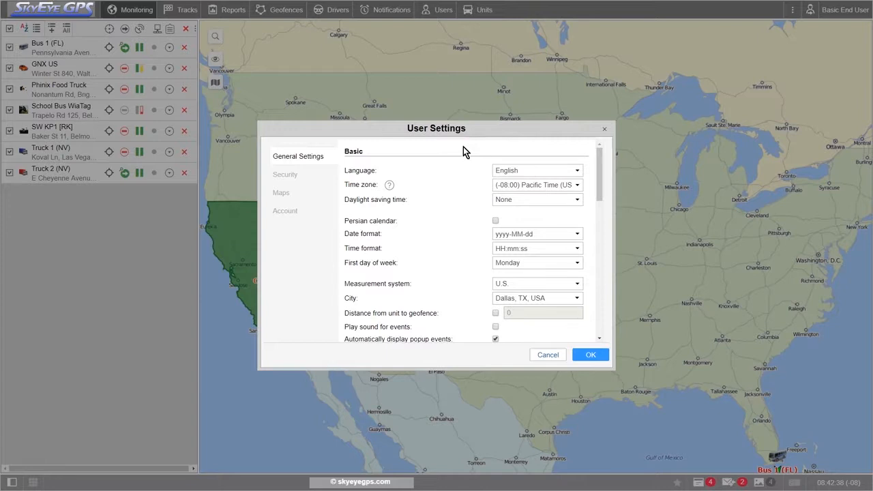
click(512, 171)
click(512, 191)
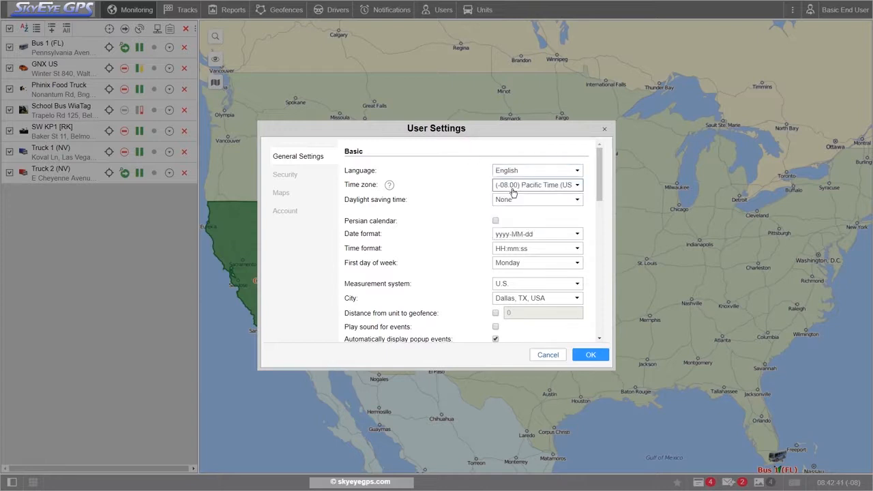
- Set the time zone to (-06:00) Central Time (US & Canada) and daylight saving time to the United States, Canada option
click(557, 185)
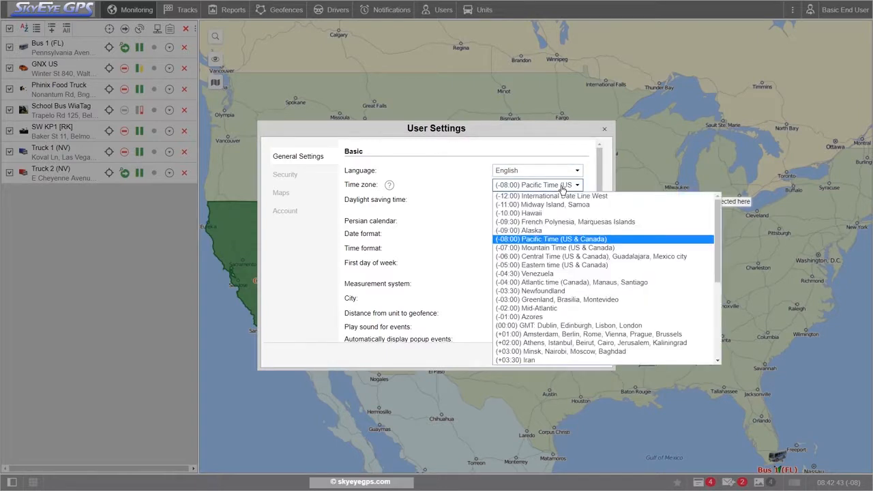
click(558, 257)
click(559, 204)
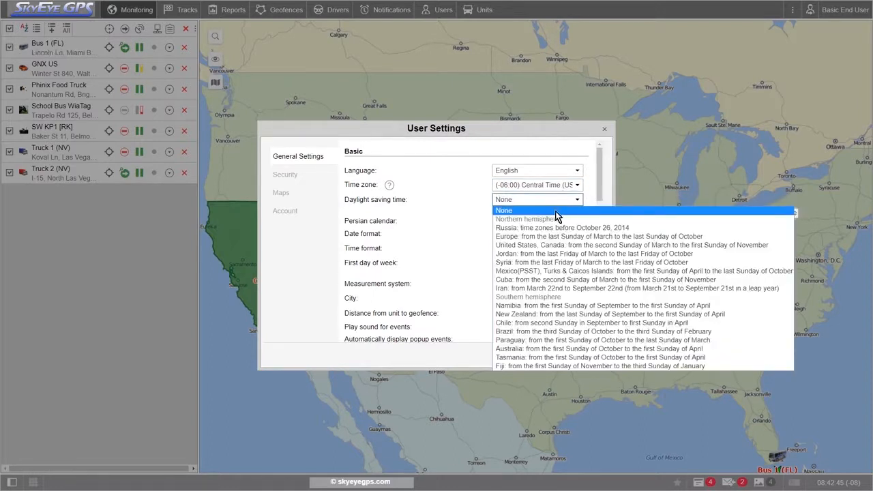
click(548, 240)
- Set the date format to MMM dd yyyy and check the list of predefined date formats
mouse_move(551, 233)
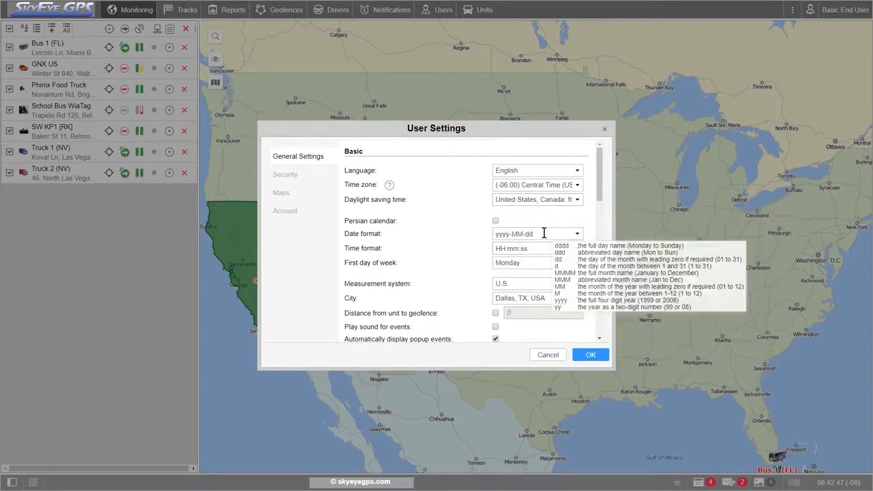
drag(563, 234, 493, 234)
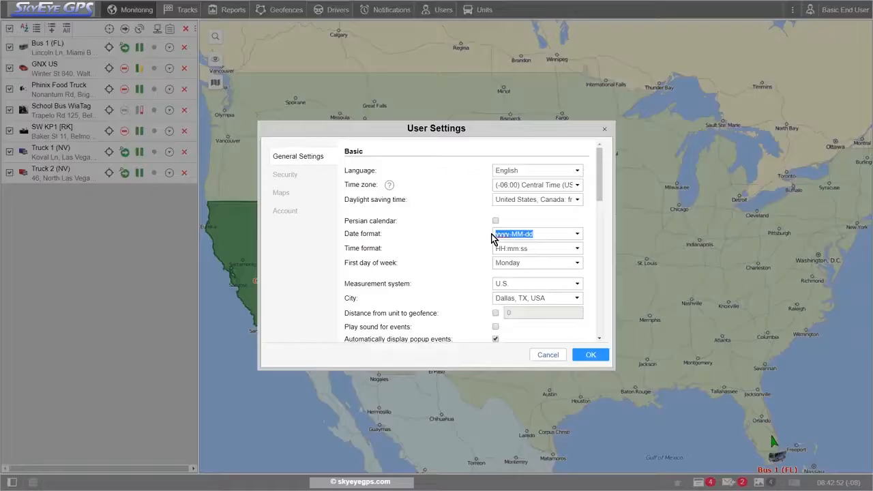
text(MMM dd)
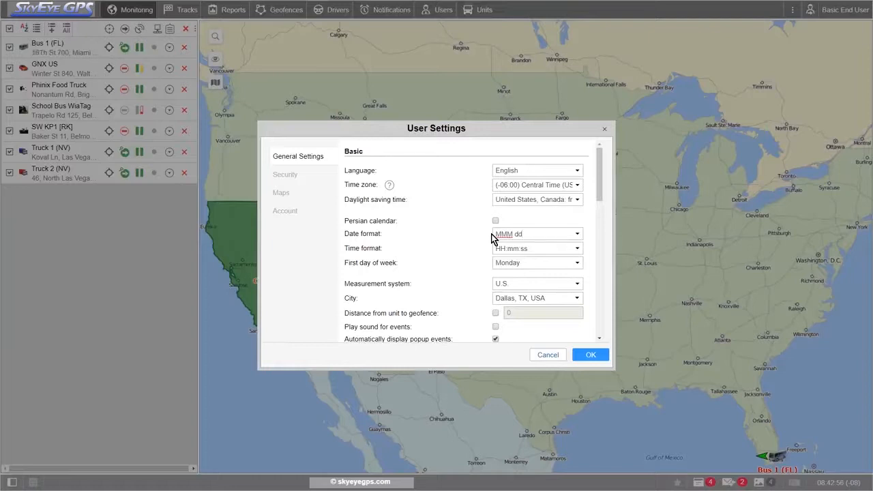
text( yyyy)
mouse_move(561, 234)
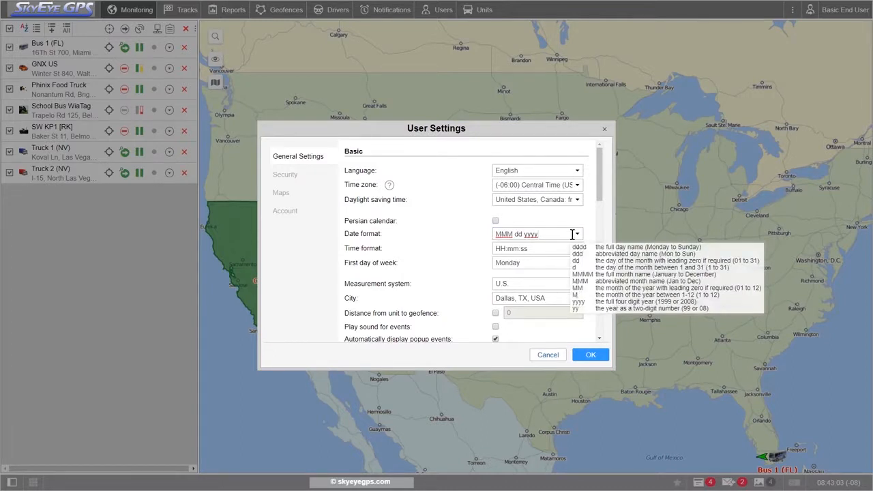
click(576, 234)
click(576, 234)
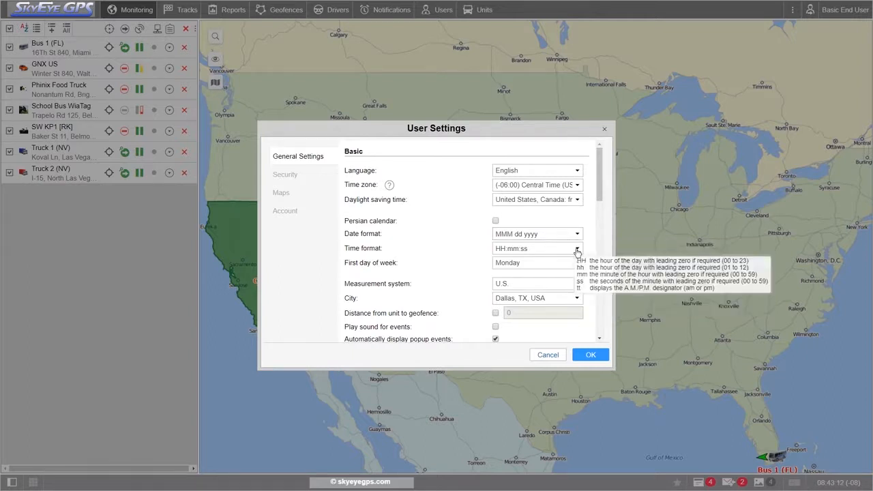
- Set the time format to hh:mm:ss tt and the first day of the week to Sunday
click(576, 249)
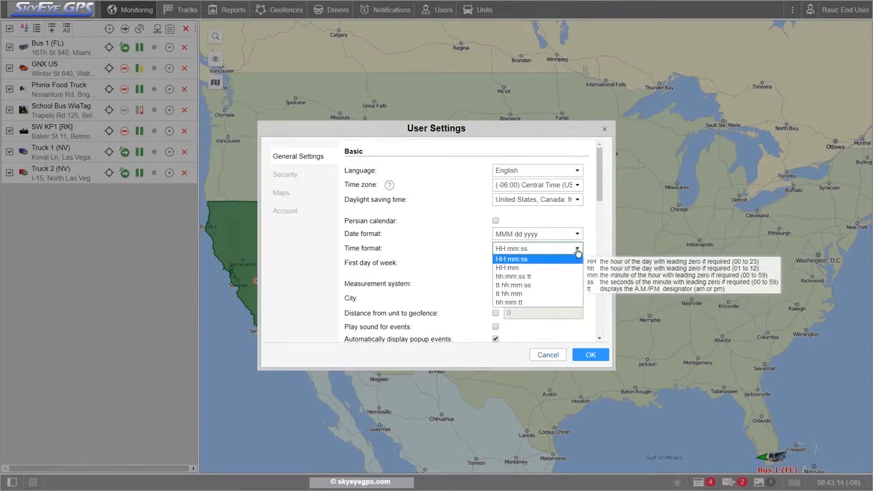
click(528, 279)
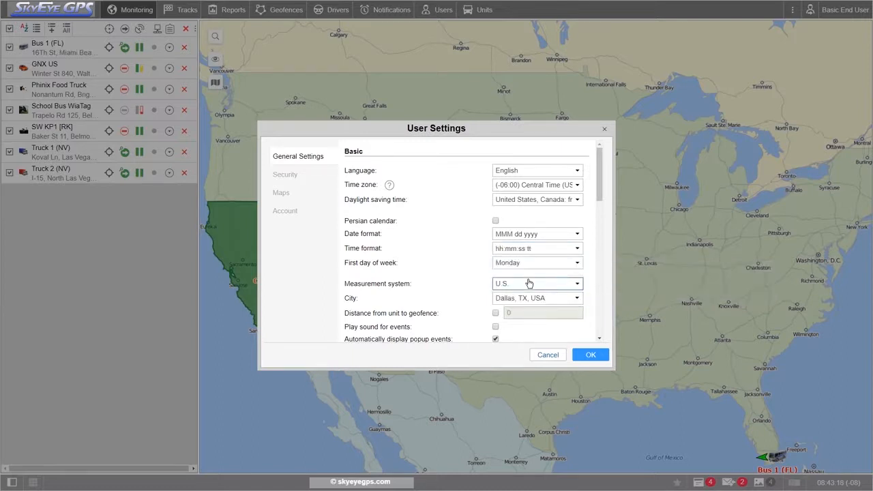
click(576, 250)
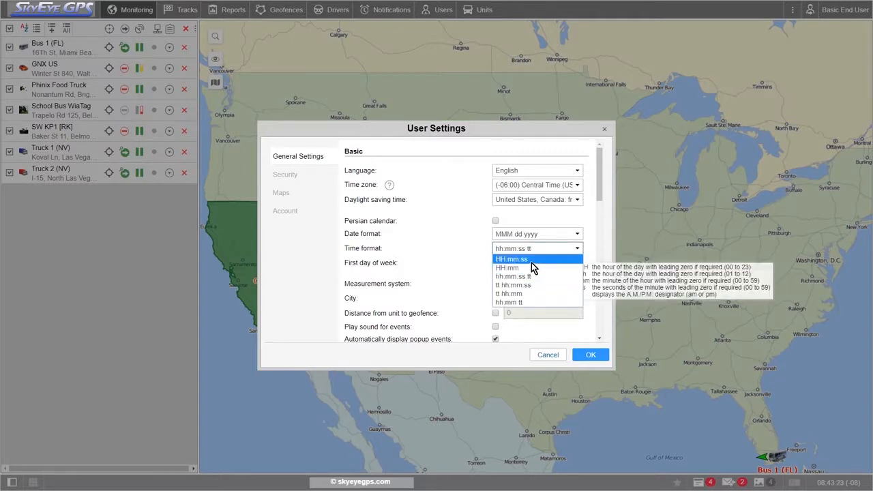
click(591, 262)
click(569, 266)
click(539, 282)
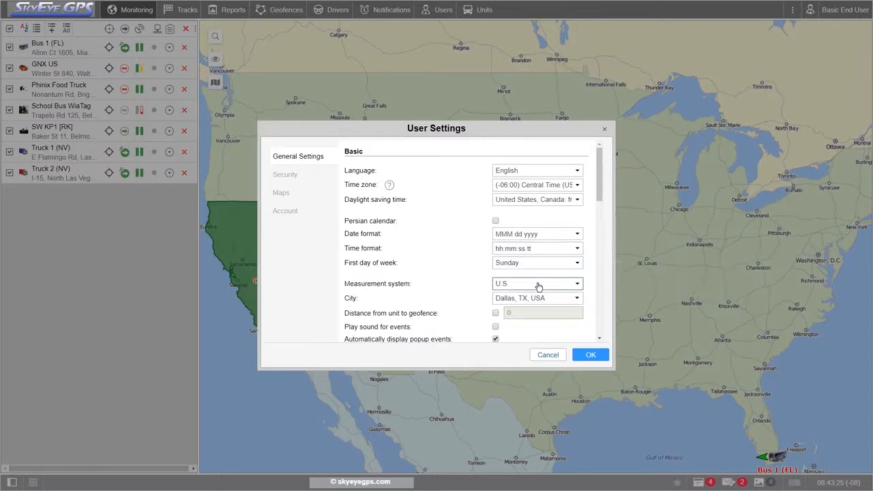
- Choose the U.S. measurement system and set the city for address searches to Dallas, TX, USA
click(577, 285)
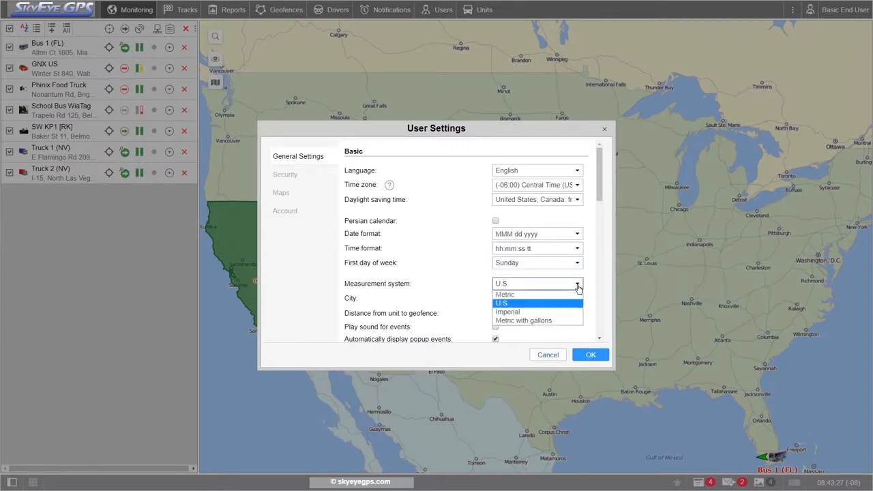
click(556, 308)
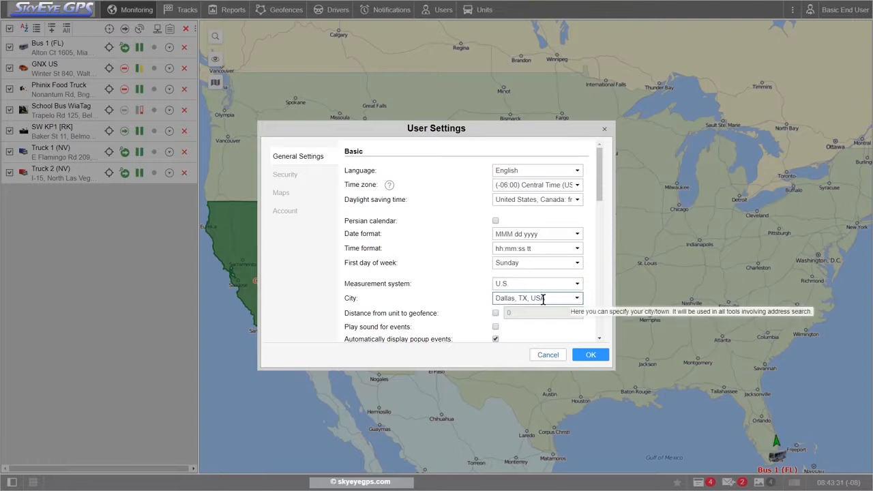
drag(495, 298, 546, 300)
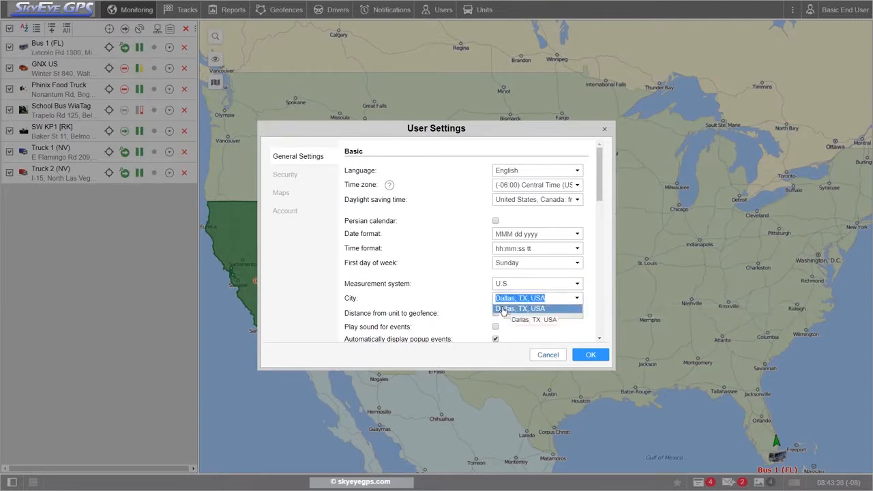
click(503, 311)
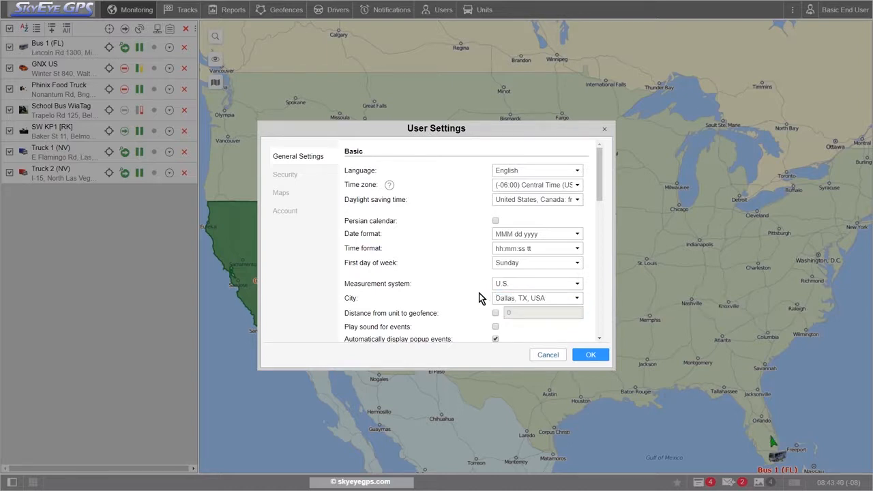
- View the security settings, and in the map settings put House before Street and exclude Country from the address format
click(287, 178)
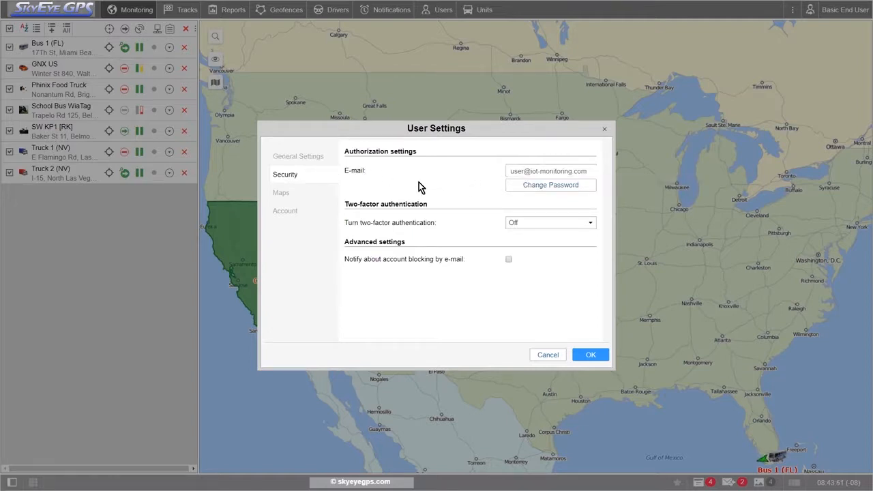
click(292, 196)
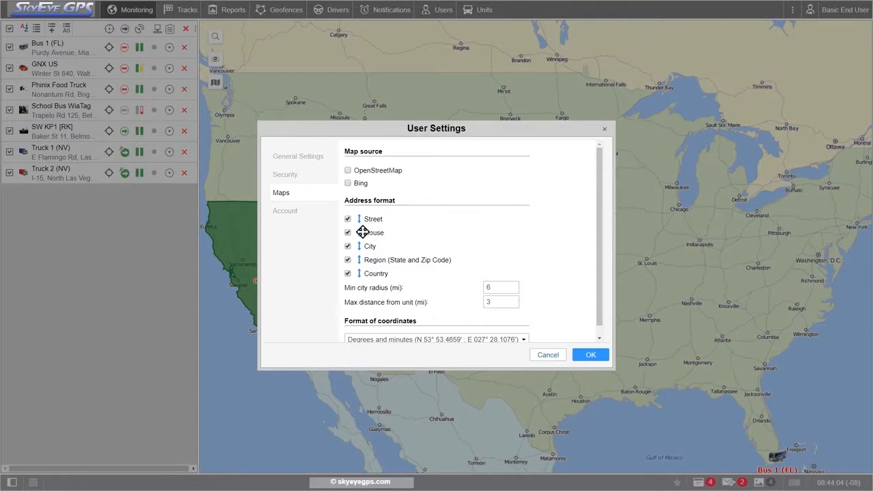
scroll(365, 235, down, 1)
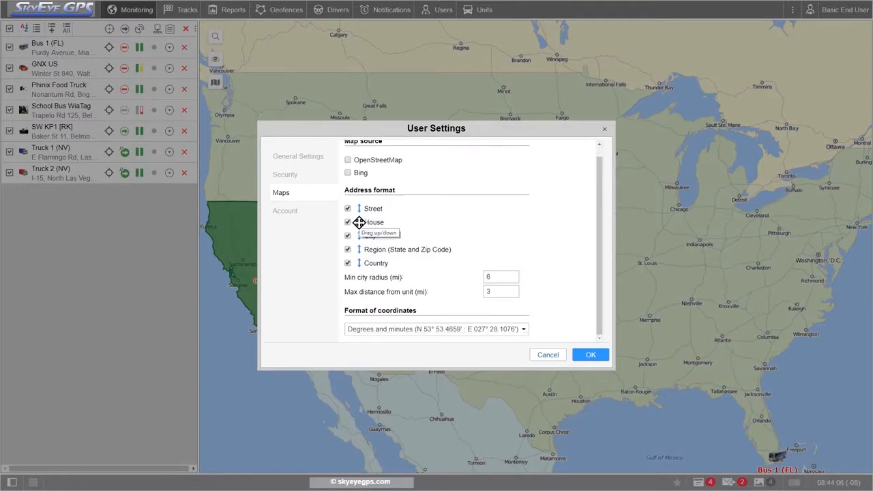
mouse_move(357, 223)
mouse_down()
mouse_move(358, 209)
mouse_move(358, 221)
mouse_up()
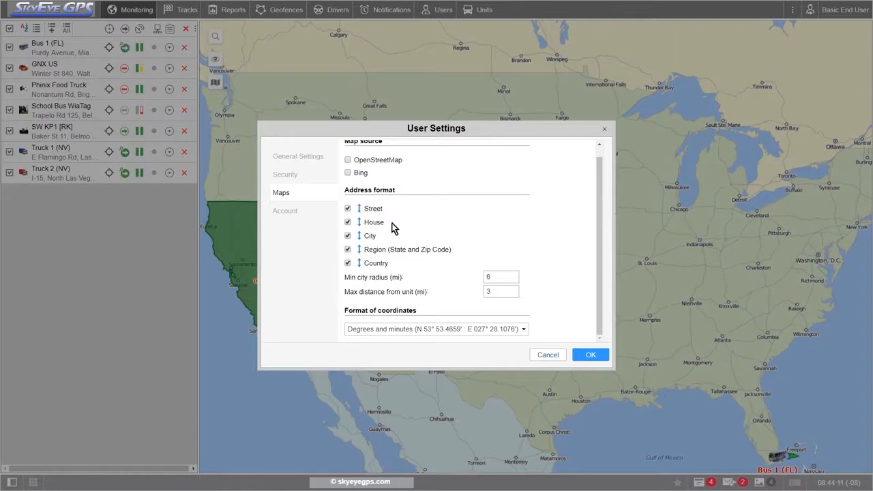
drag(358, 223, 359, 208)
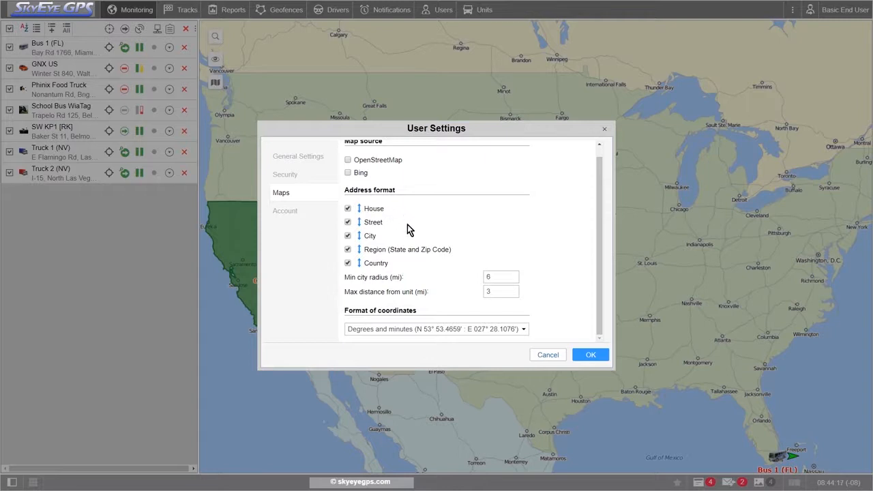
click(348, 263)
- Save the user settings with Bing enabled as a map source and switch the map to Bing Road
scroll(470, 239, up, 1)
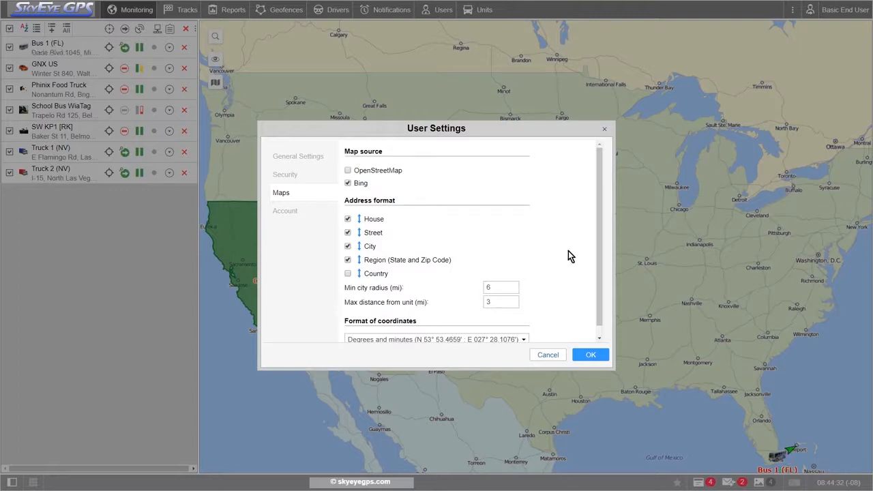
click(590, 354)
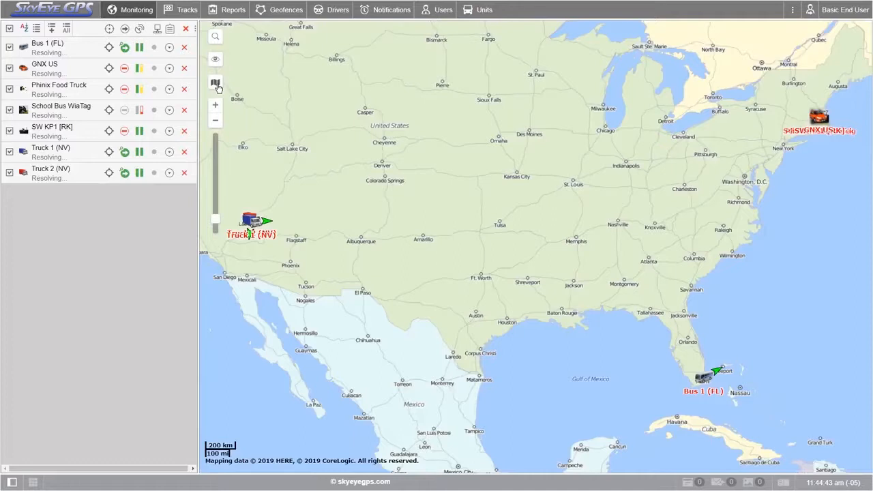
mouse_move(217, 87)
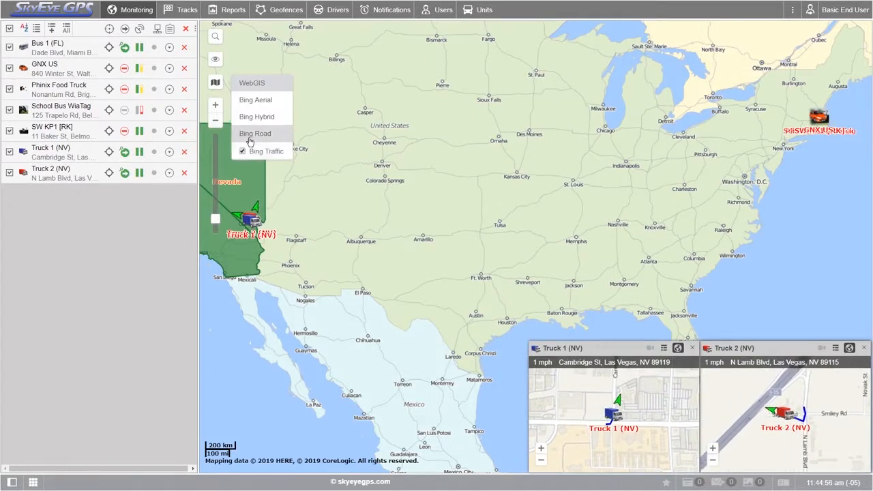
click(250, 140)
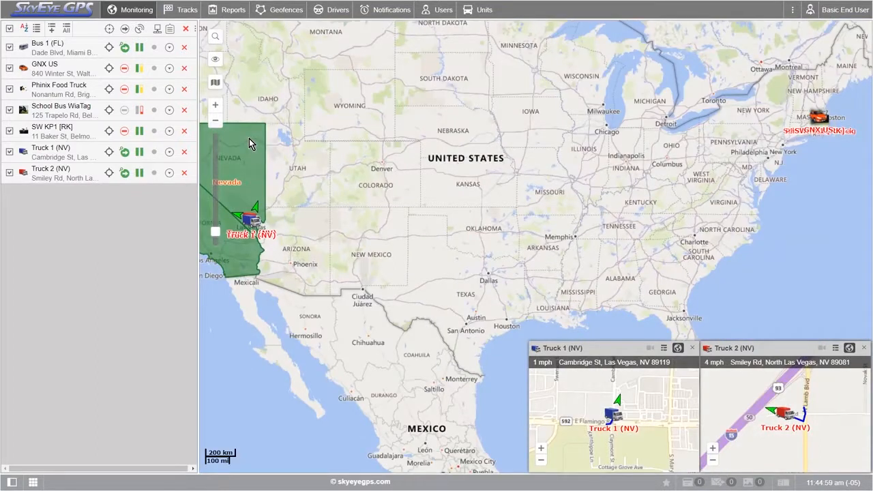
- Search the map for a street address and go to a suggested location
click(215, 37)
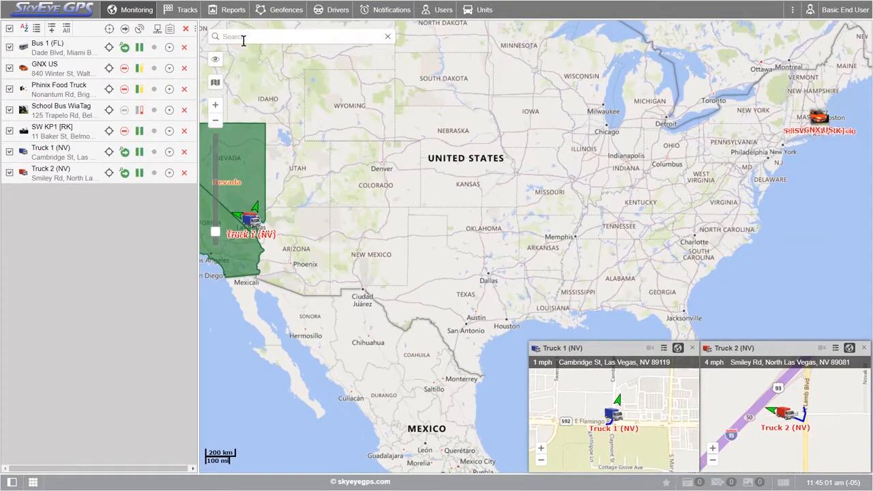
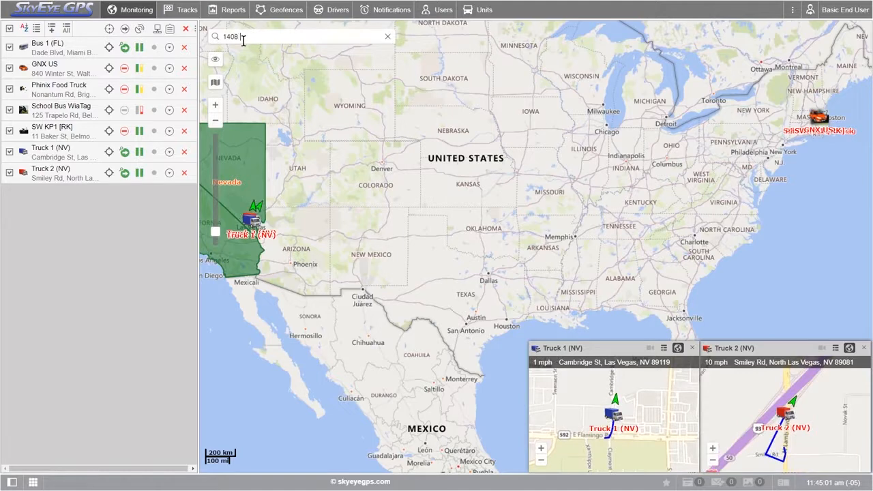
click(264, 74)
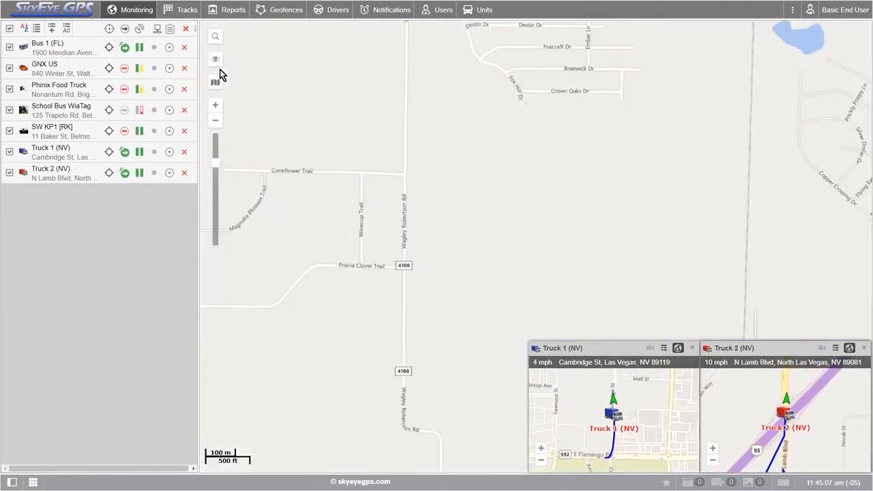
- Switch the Monitoring and Tracks map layers off and on, leaving Tracks shown and Monitoring hidden
mouse_move(217, 63)
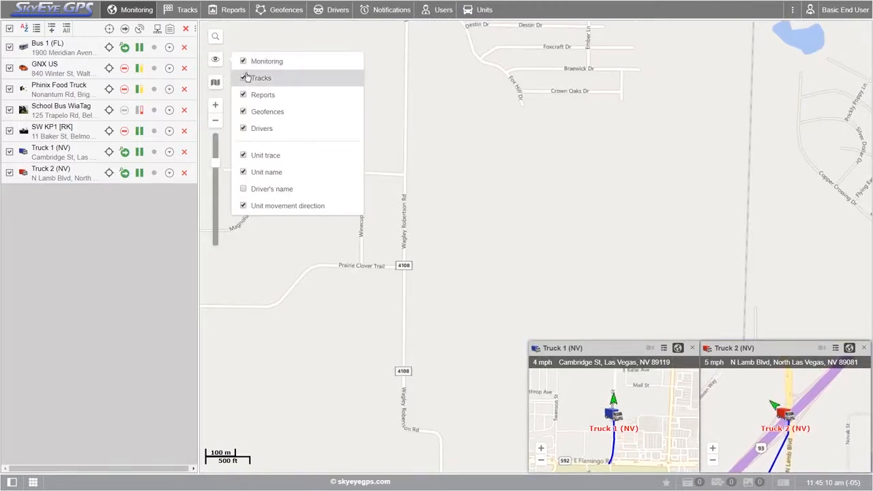
click(243, 61)
click(244, 78)
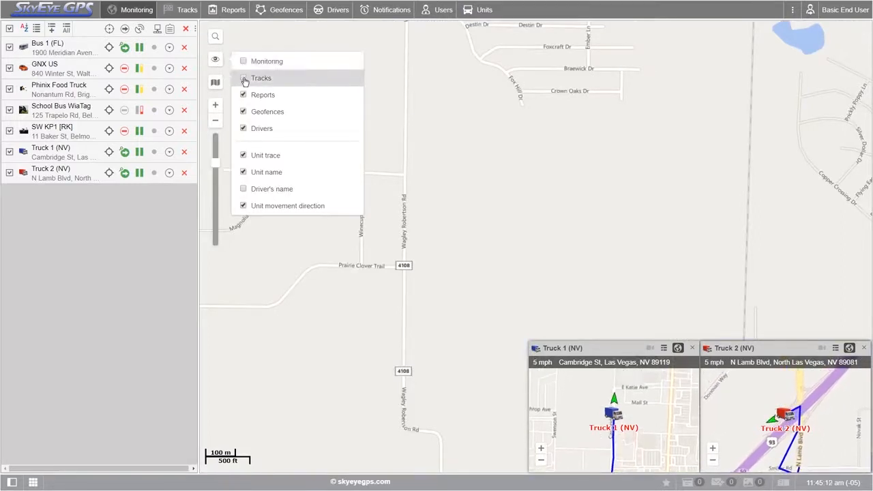
click(244, 63)
click(244, 78)
click(245, 64)
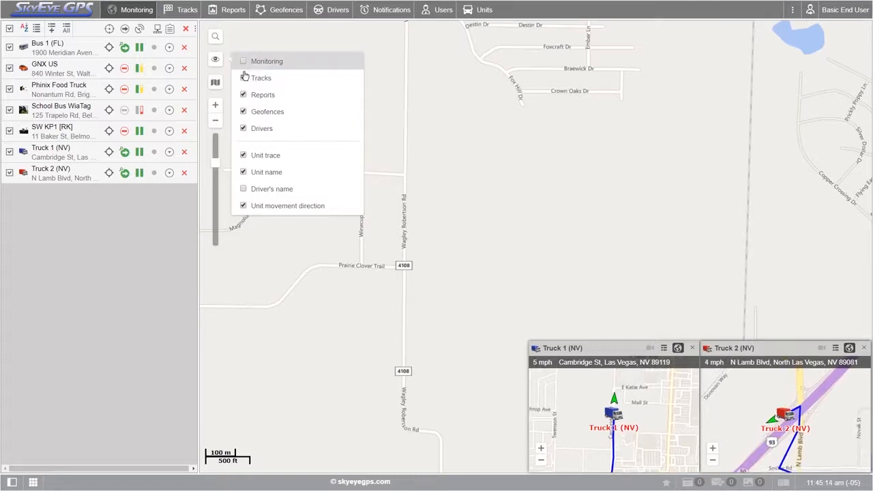
click(244, 61)
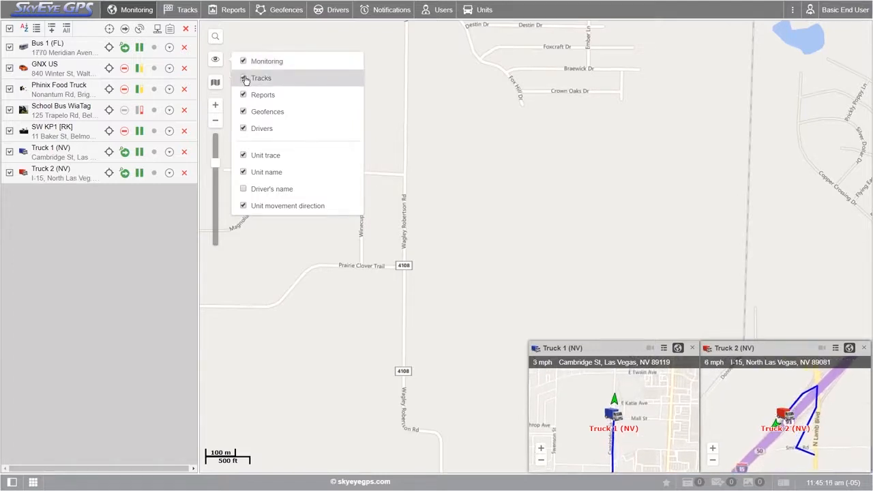
click(243, 62)
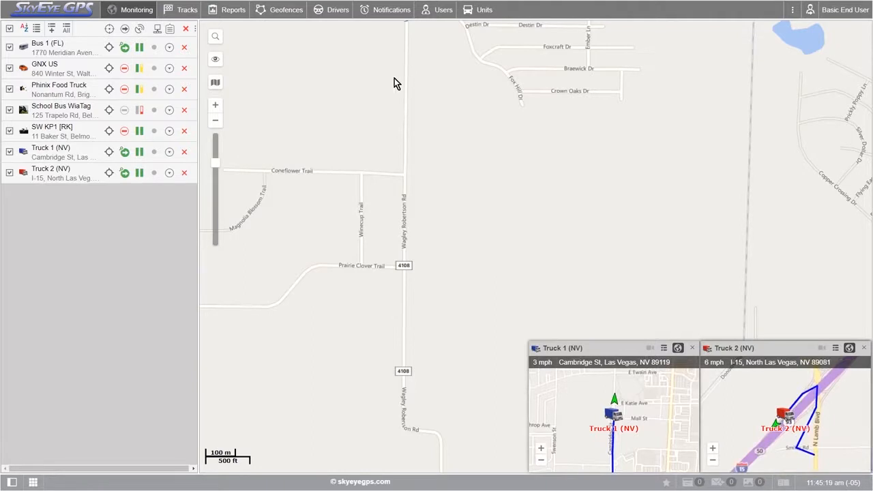
- Zoom and pan the map around the United States, and centre it on the unit Bus 1 (FL) at street level
scroll(304, 115, down, 12)
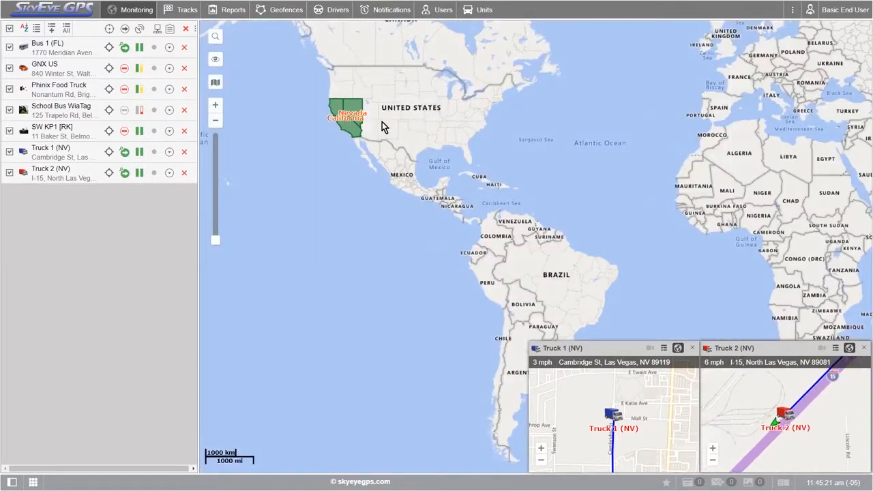
drag(382, 121, 394, 136)
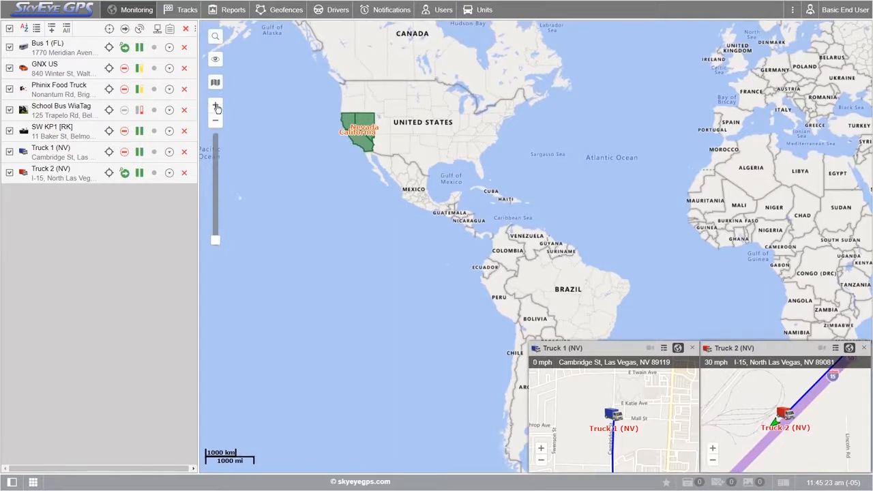
click(215, 105)
drag(325, 128, 445, 293)
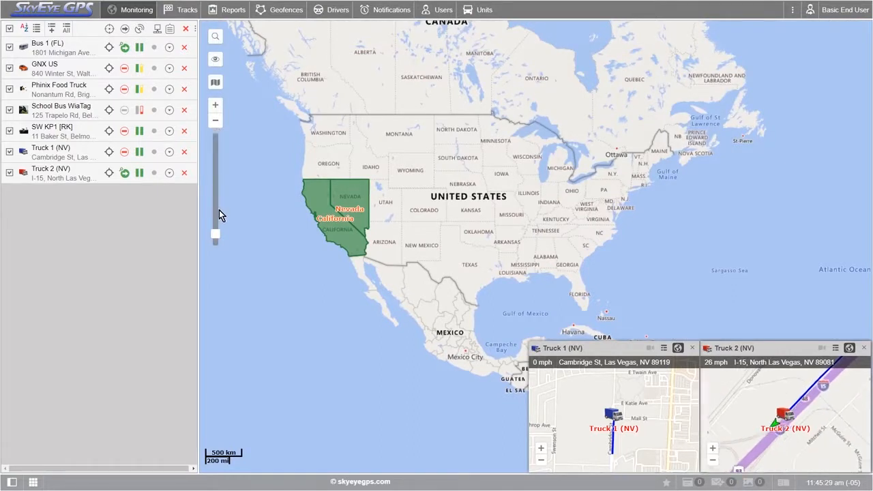
drag(215, 235, 214, 146)
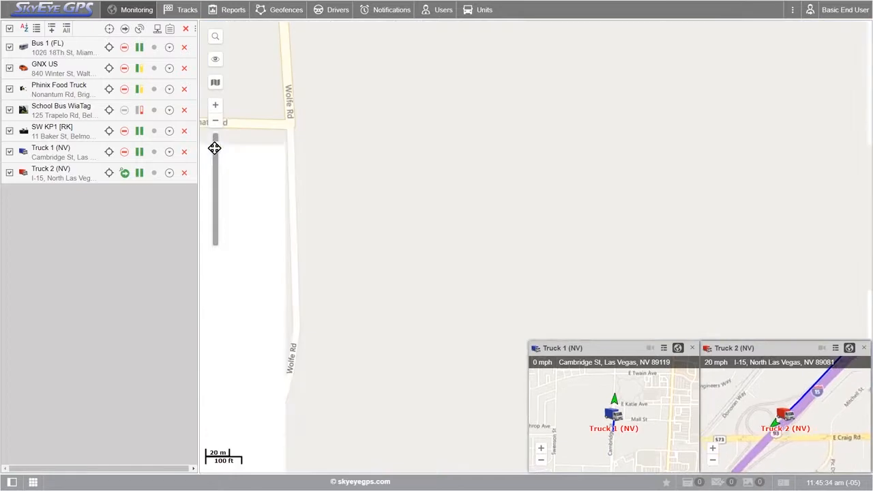
click(49, 48)
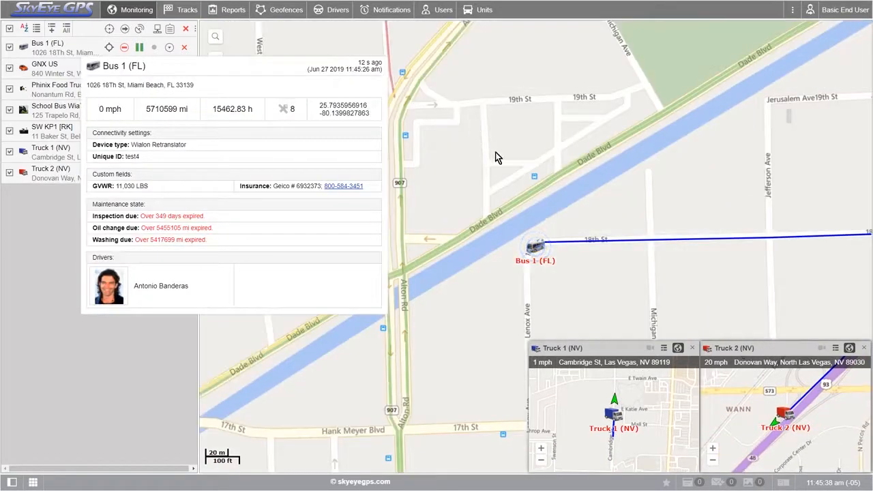